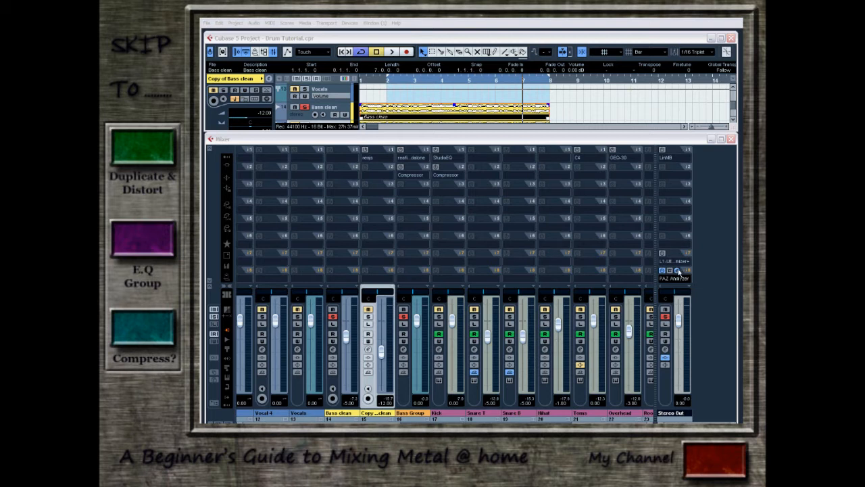
# Open the PAZ Analyzer on the Stereo Out and examine the clean bass's frequency curve.
pyautogui.click(677, 271)
pyautogui.moveTo(708, 124); pyautogui.dragTo(612, 113)
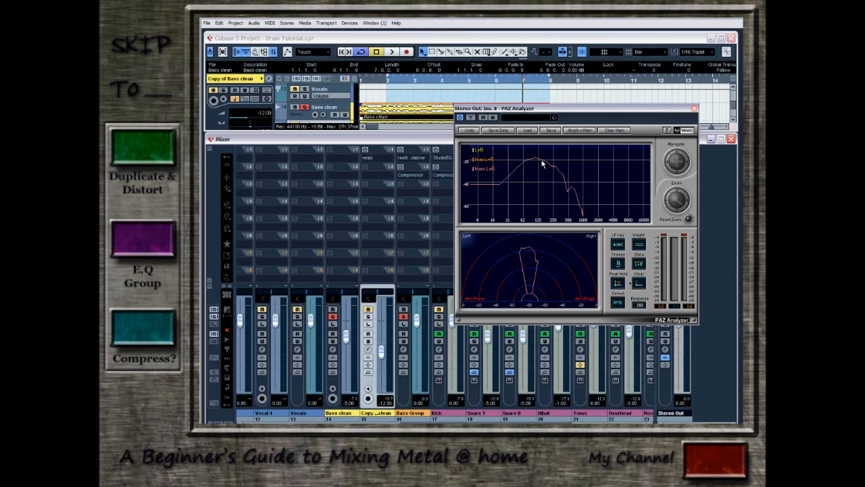
pyautogui.click(574, 191)
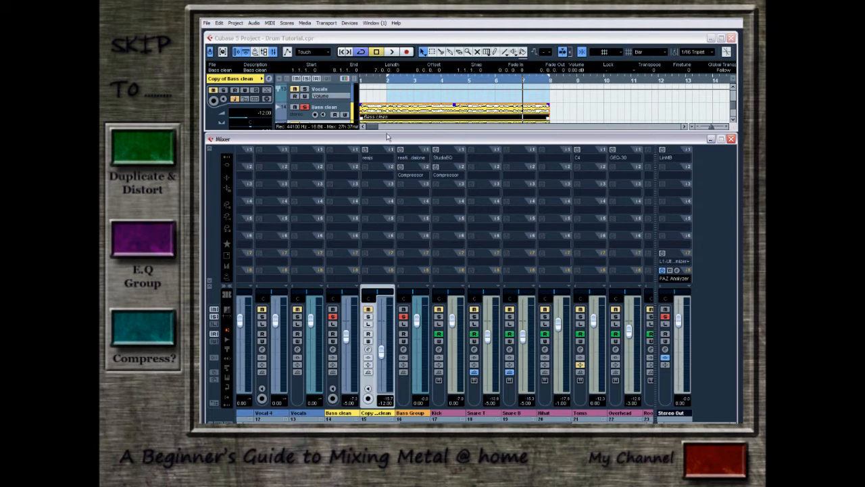
# Play the clean bass track from bar 2 to hear it without effects, and stop playback.
pyautogui.click(390, 79)
pyautogui.click(395, 53)
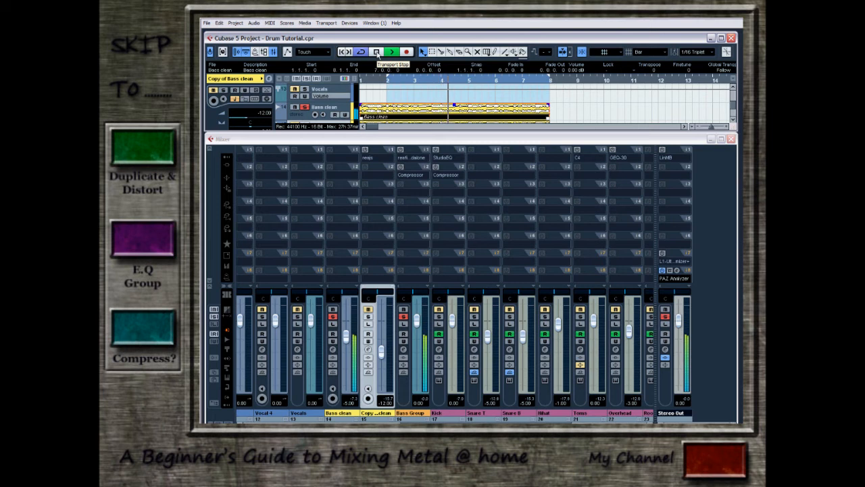
pyautogui.click(377, 52)
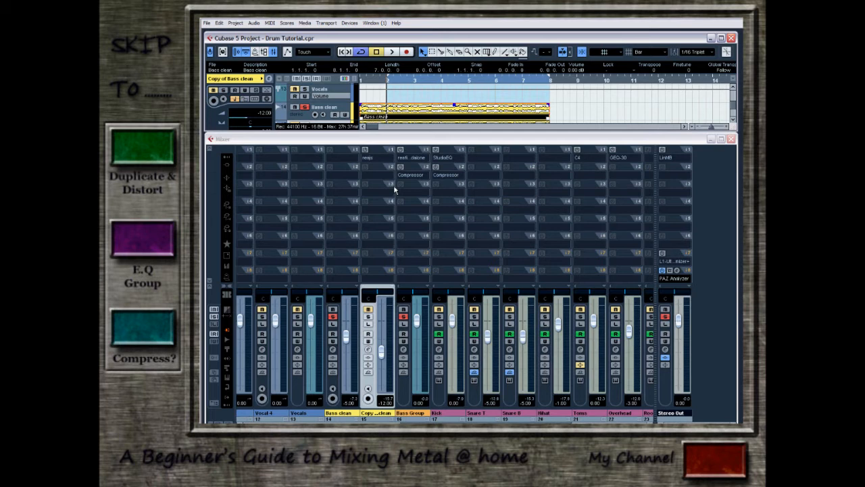
# Solo the Copy of Bass clean track, activate its reajs insert and open the plug-in's editor.
pyautogui.click(732, 122)
pyautogui.click(732, 122)
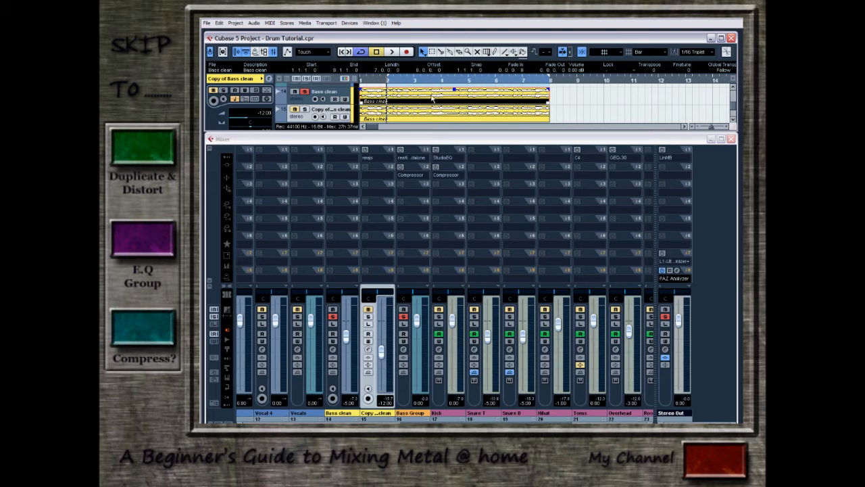
pyautogui.click(304, 109)
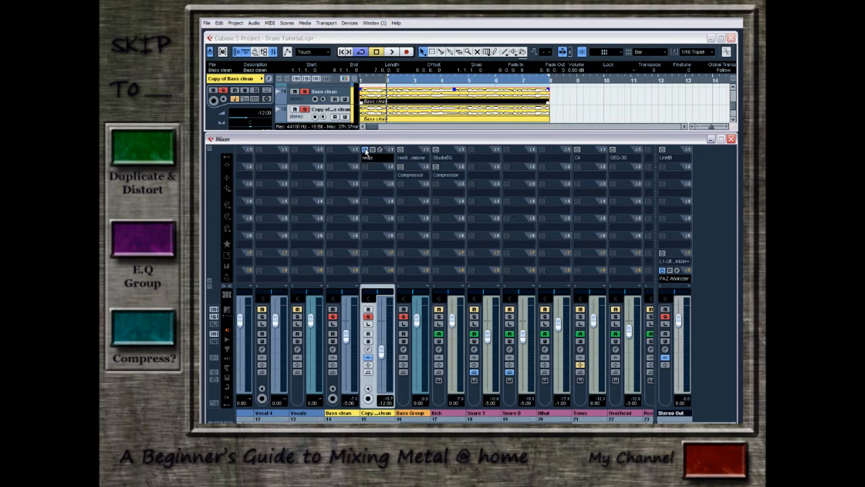
pyautogui.click(380, 150)
pyautogui.moveTo(525, 167); pyautogui.dragTo(515, 139)
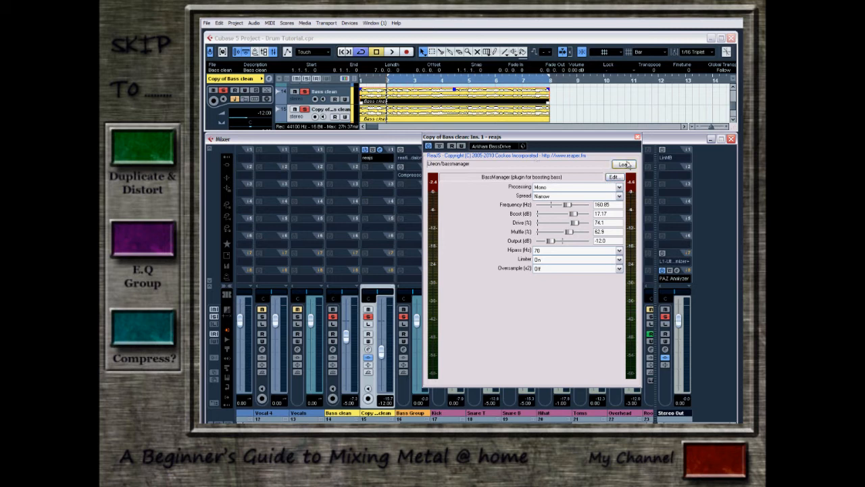
# Browse the effect categories available in reajs, including Pitch, Analysis and Liteon, keeping the bassmanager effect loaded.
pyautogui.click(625, 164)
pyautogui.moveTo(645, 176)
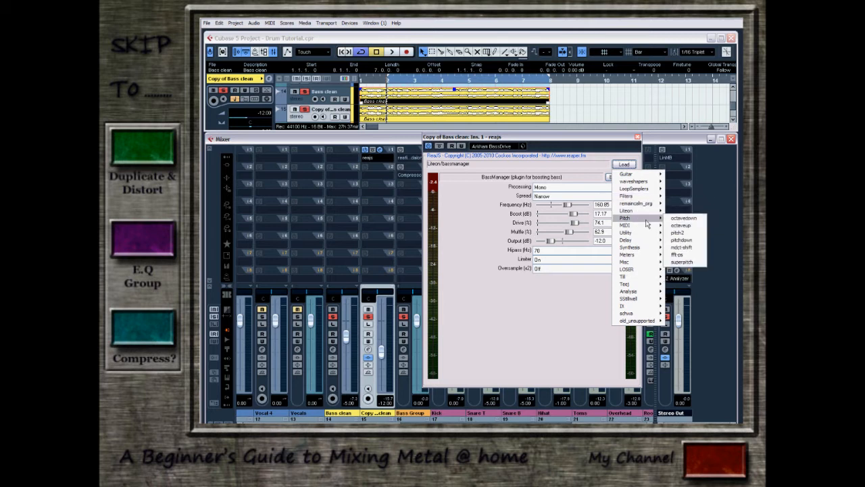
pyautogui.moveTo(646, 257)
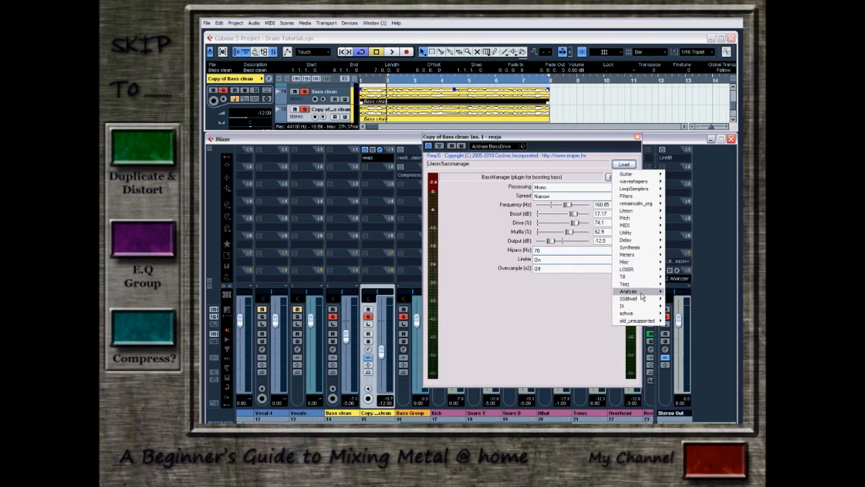
pyautogui.moveTo(638, 215)
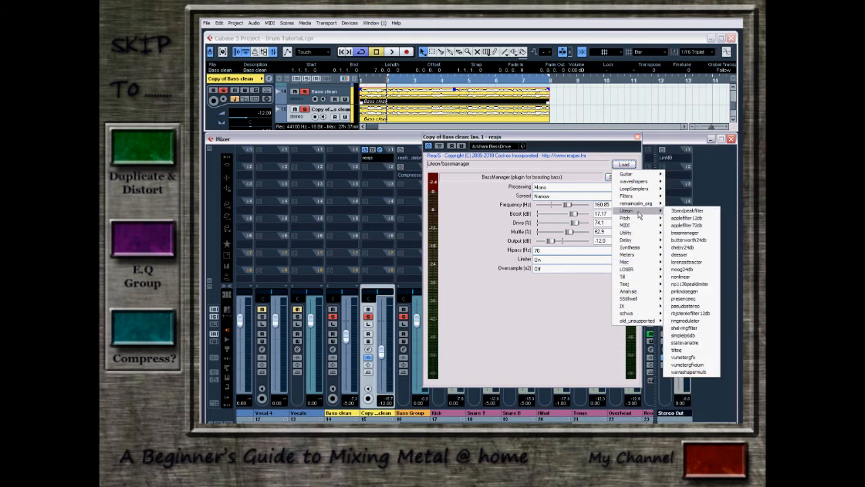
pyautogui.moveTo(637, 234)
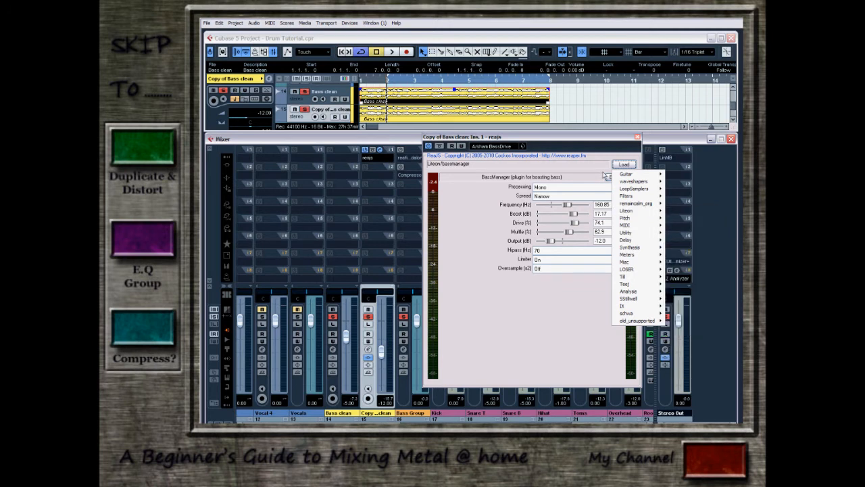
pyautogui.click(551, 173)
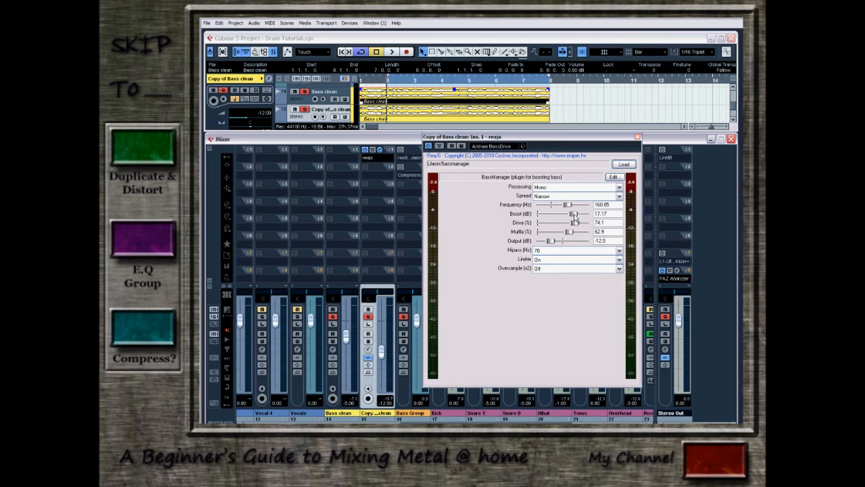
# Check the bass's frequency curve in the Stereo Out's PAZ Analyzer, and close the analyzer and reajs editors.
pyautogui.click(678, 271)
pyautogui.moveTo(634, 108); pyautogui.dragTo(541, 107)
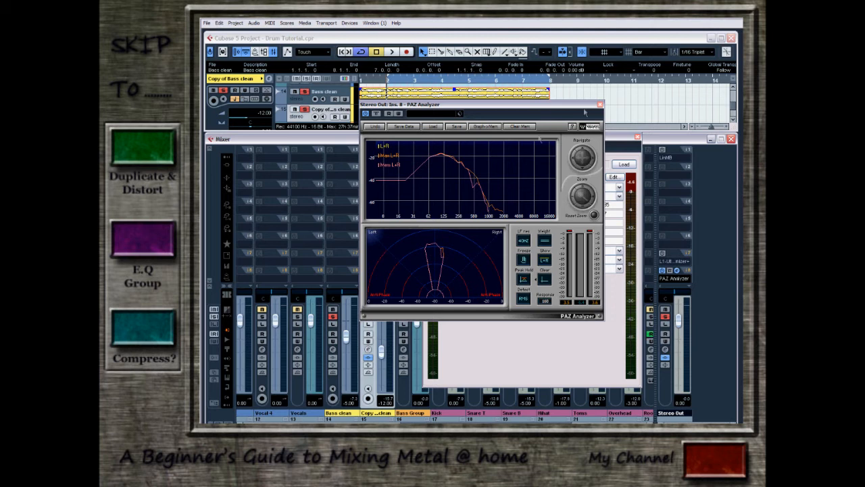
pyautogui.click(599, 104)
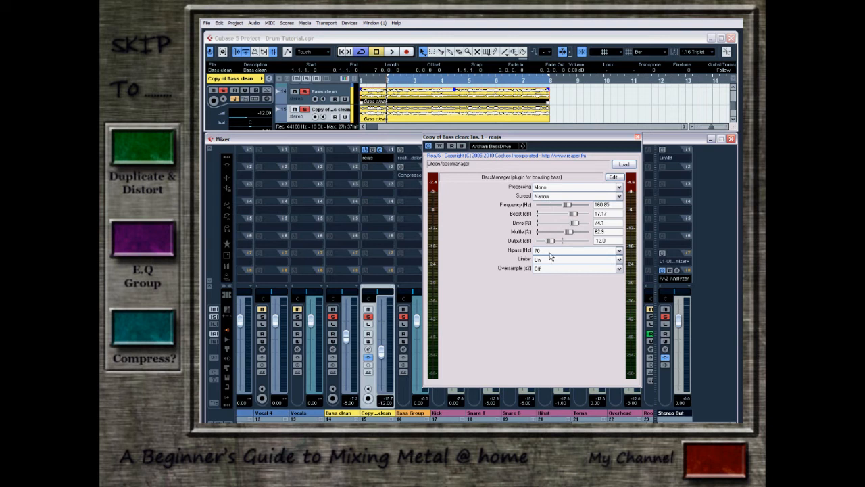
pyautogui.click(637, 136)
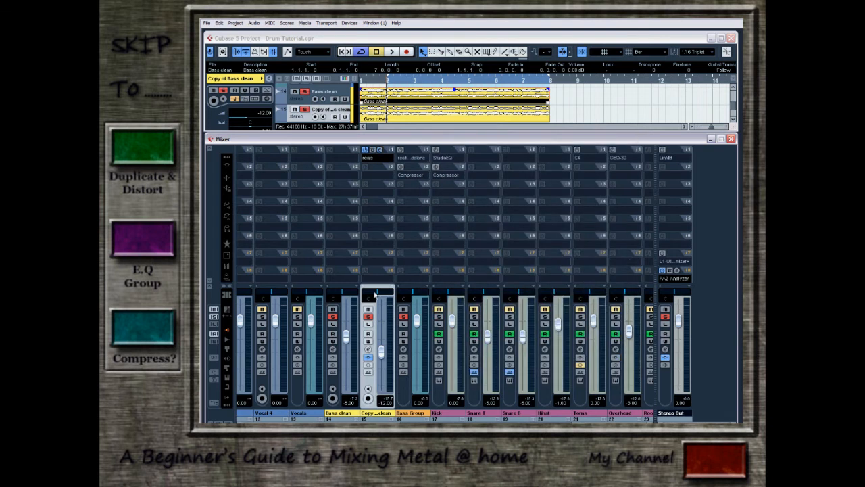
# Play the distorted bass copy on its own, and stop with the cursor back at bar 2.
pyautogui.click(392, 52)
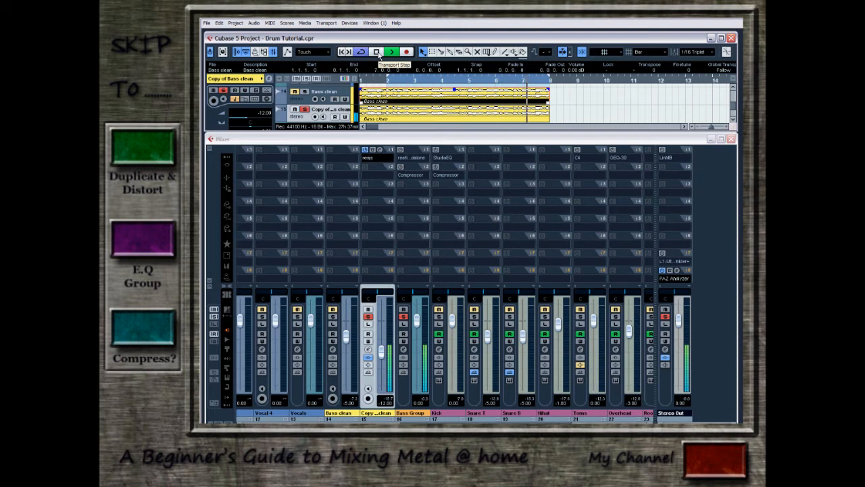
pyautogui.click(377, 53)
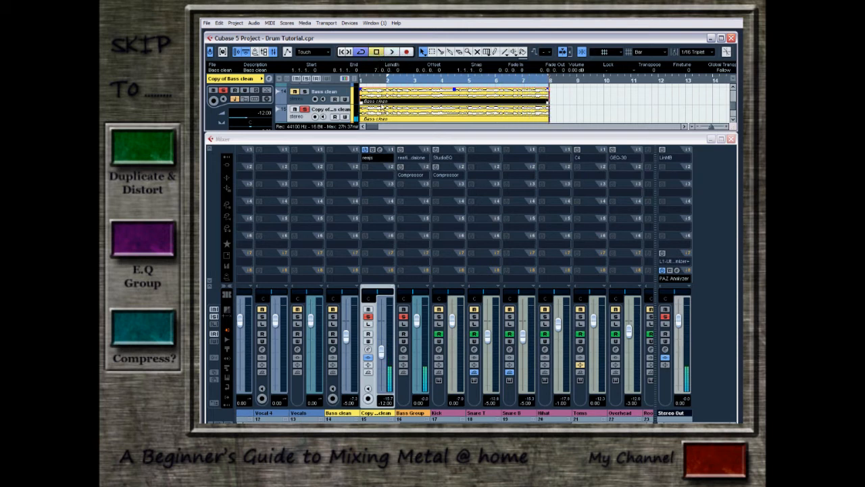
pyautogui.click(387, 80)
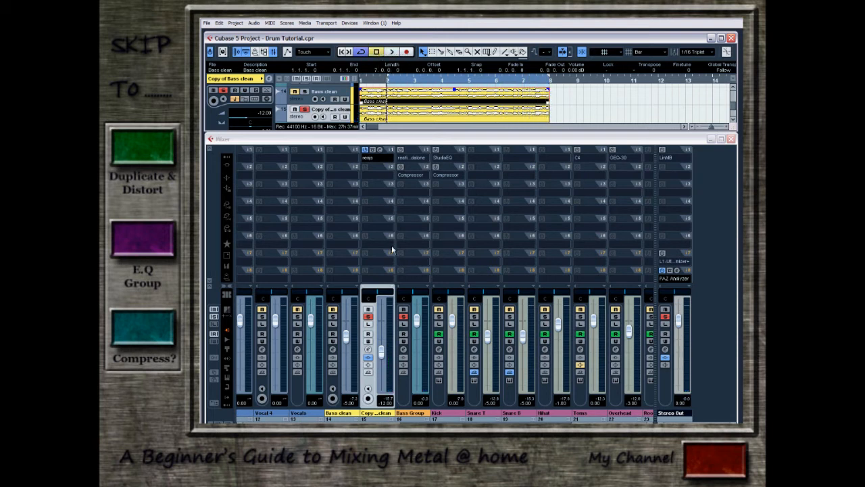
# Solo the clean bass track and switch the distorted copy's solo off and on during playback to compare clean and blended sounds.
pyautogui.click(333, 316)
pyautogui.click(369, 317)
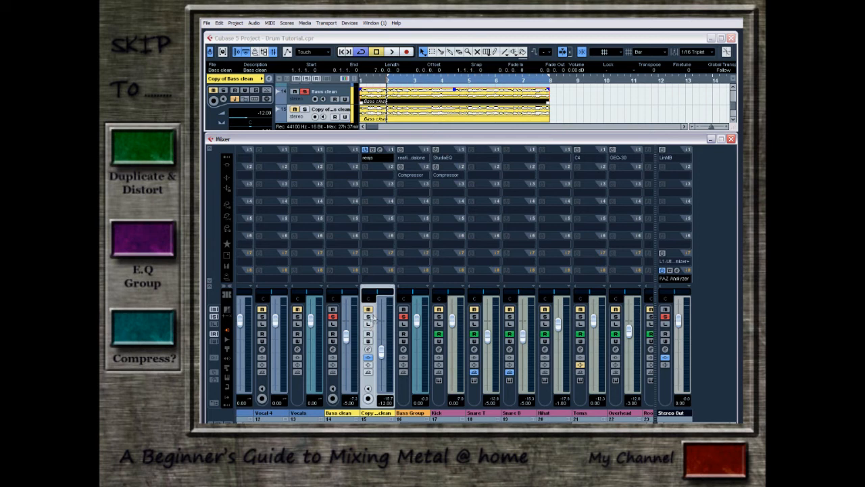
pyautogui.click(392, 53)
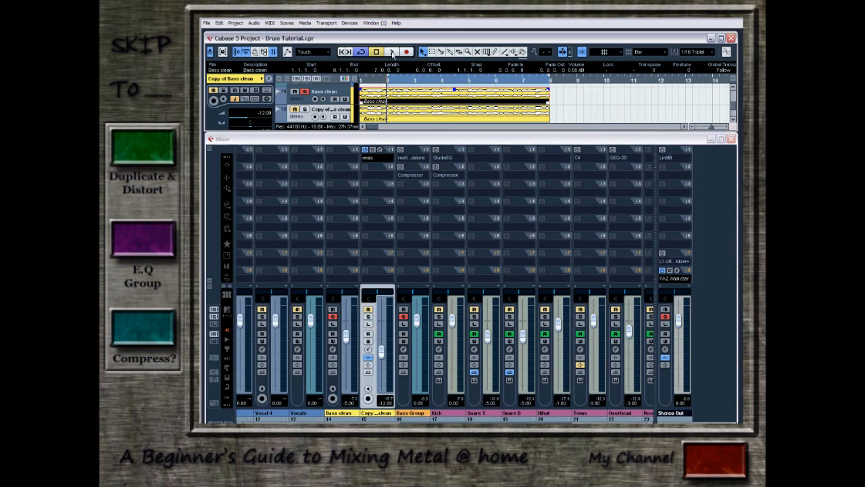
pyautogui.click(368, 316)
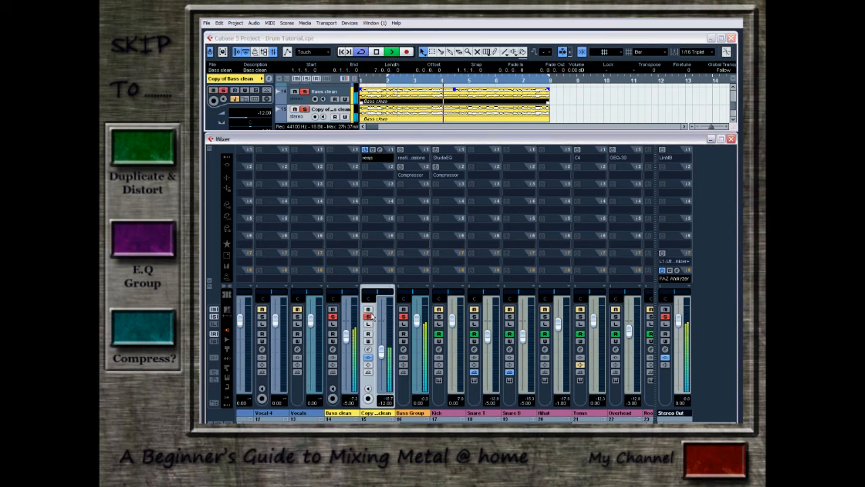
pyautogui.click(368, 316)
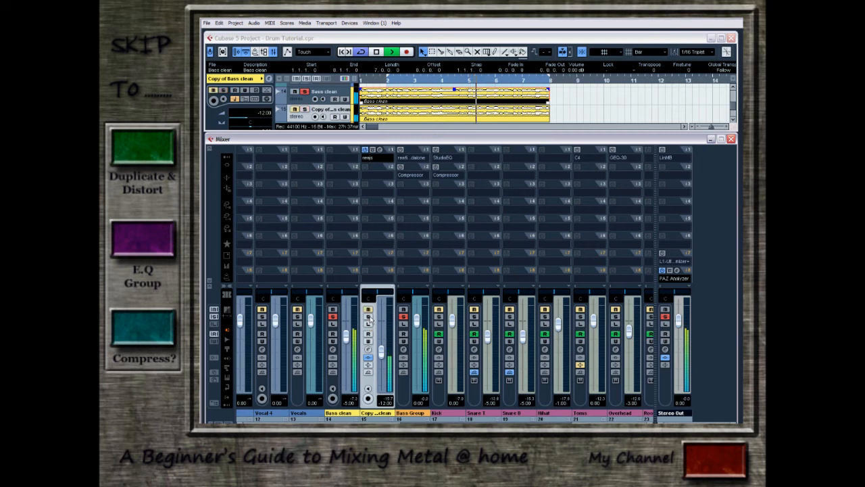
pyautogui.click(369, 316)
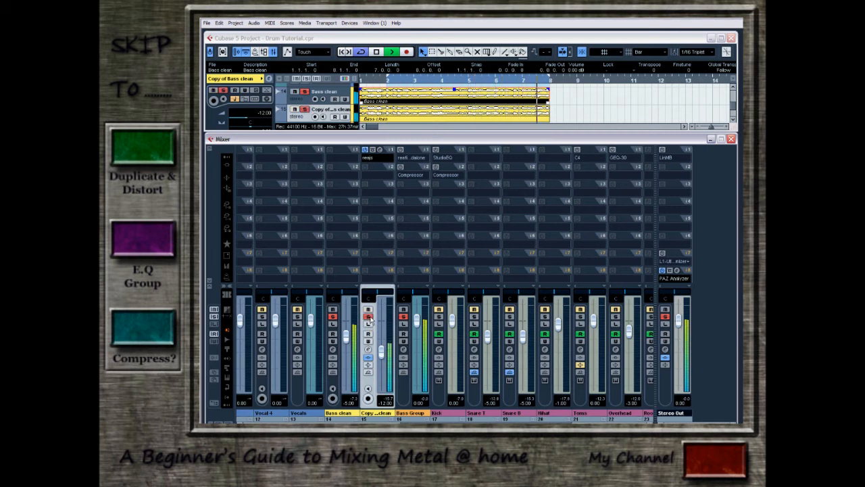
pyautogui.press('space')
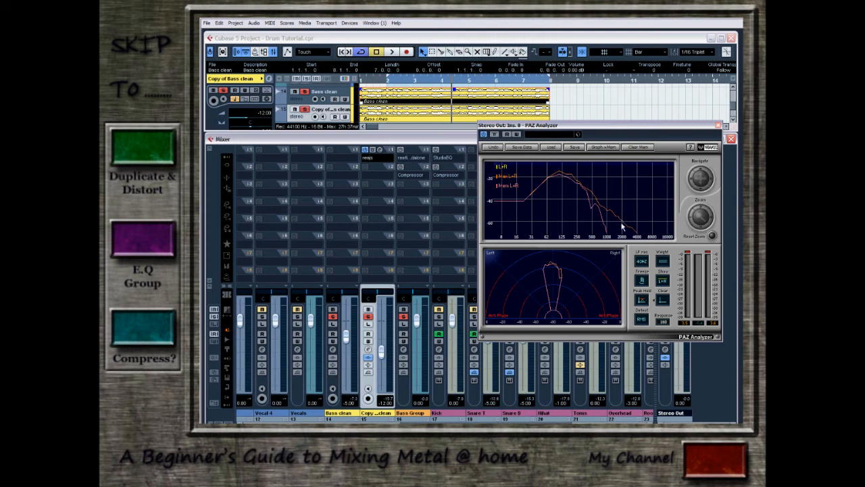
# Clear the PAZ Analyzer's memory and play both bass tracks together to capture the blended frequency curve.
pyautogui.click(635, 149)
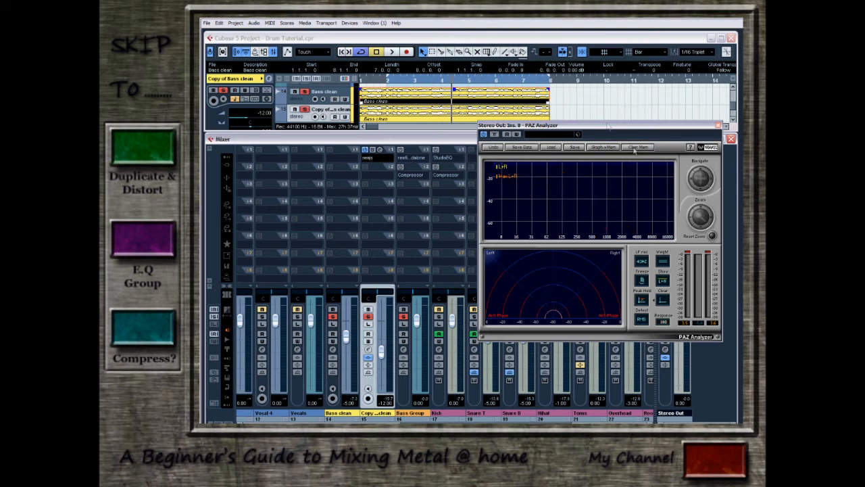
pyautogui.click(392, 52)
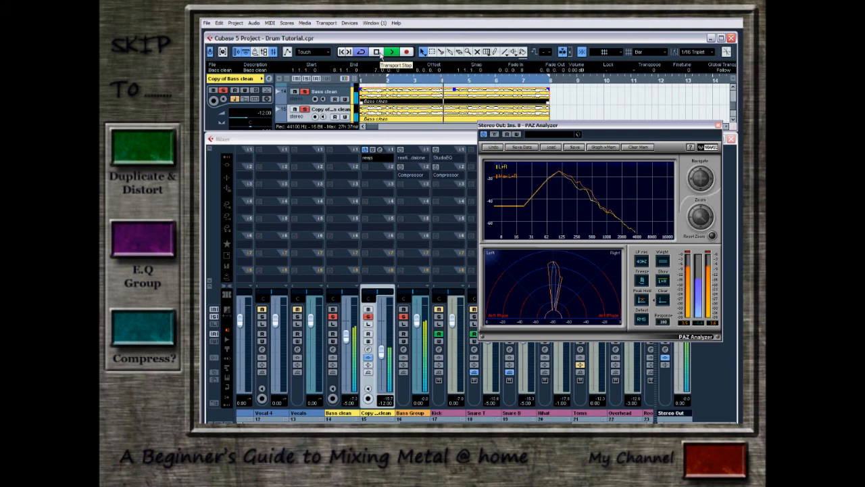
pyautogui.click(376, 52)
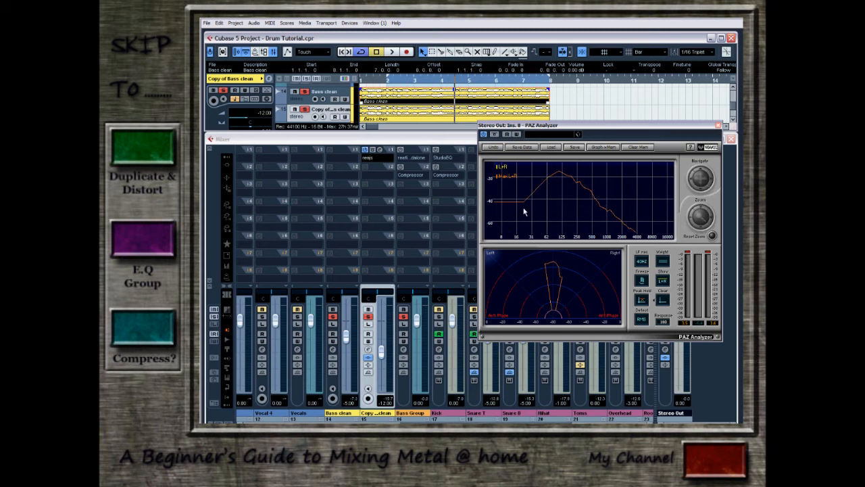
# Activate the reafir_standalone EQ on the Bass Group, open its editor to show the curve, and toggle playback.
pyautogui.click(423, 157)
pyautogui.moveTo(548, 102); pyautogui.dragTo(410, 107)
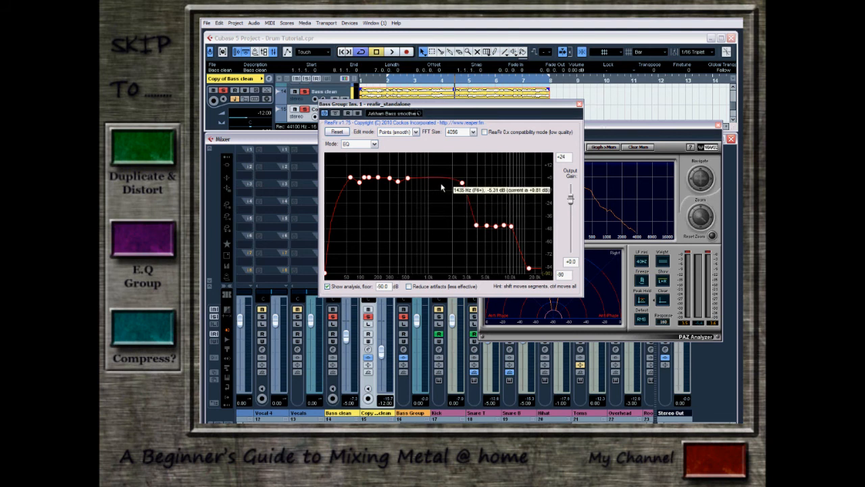
pyautogui.press('space')
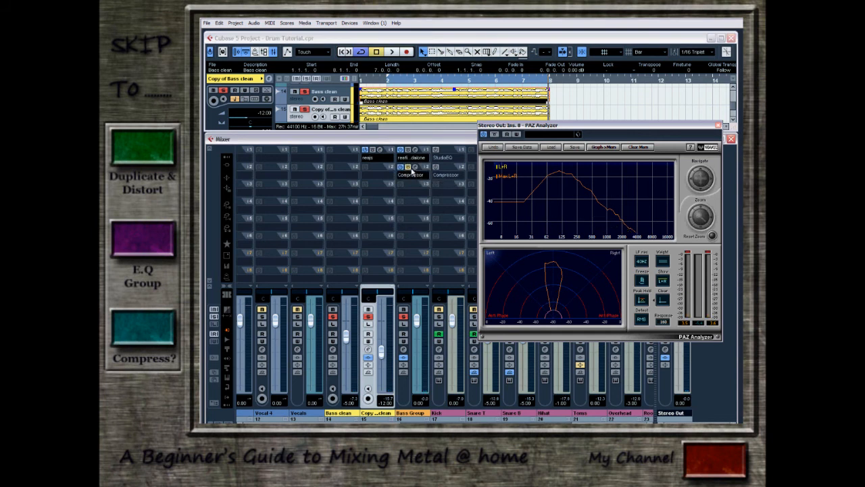
# Open the Bass Group's compressor, close the PAZ Analyzer, and compare the compressor bypassed and engaged during playback.
pyautogui.click(415, 167)
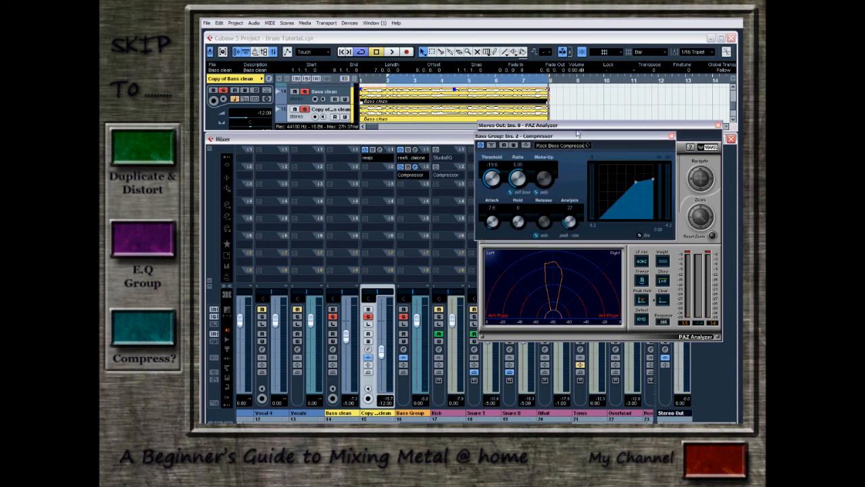
pyautogui.click(718, 125)
pyautogui.moveTo(652, 139); pyautogui.dragTo(502, 189)
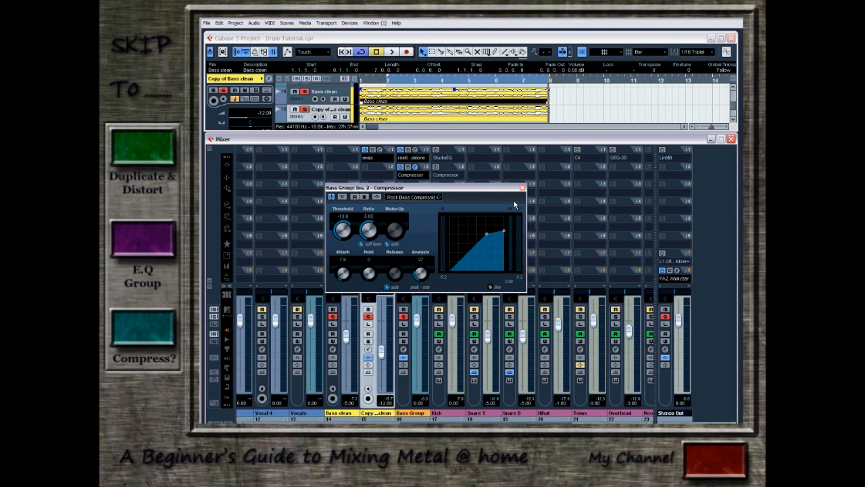
pyautogui.click(350, 53)
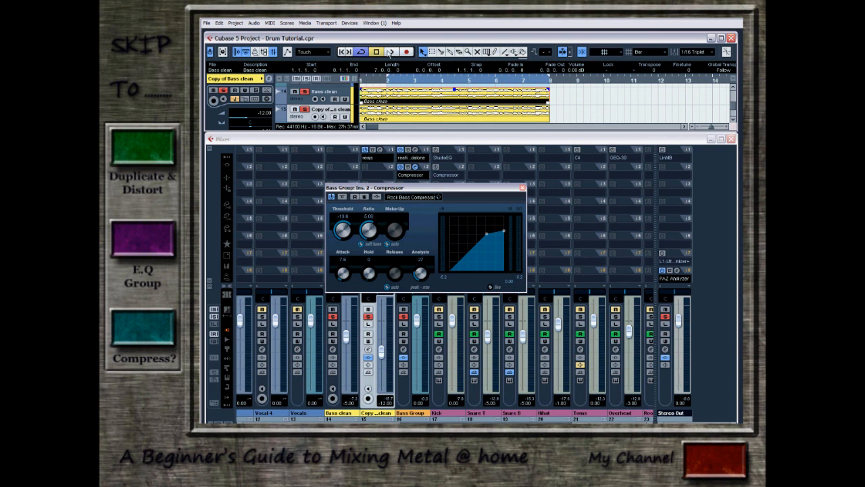
pyautogui.click(391, 52)
pyautogui.click(342, 196)
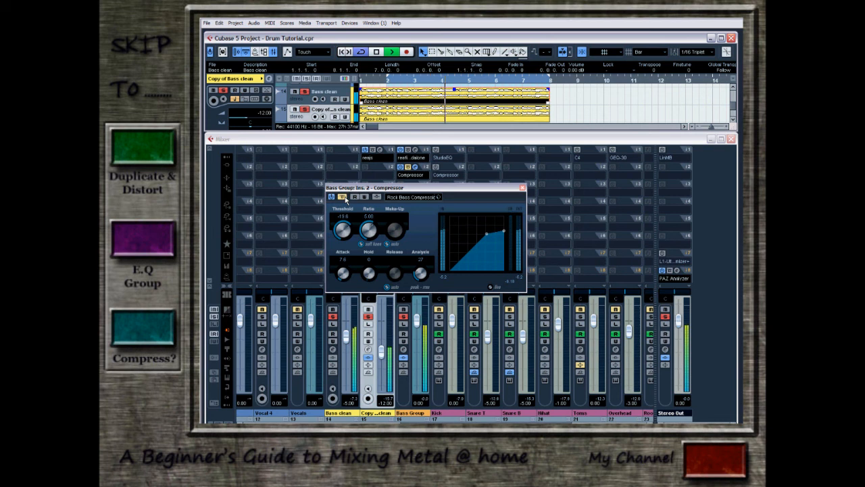
pyautogui.click(342, 197)
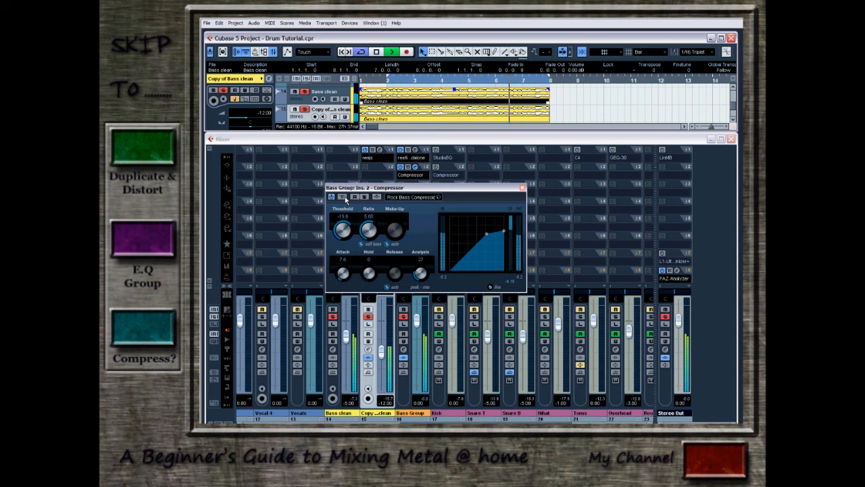
pyautogui.press('space')
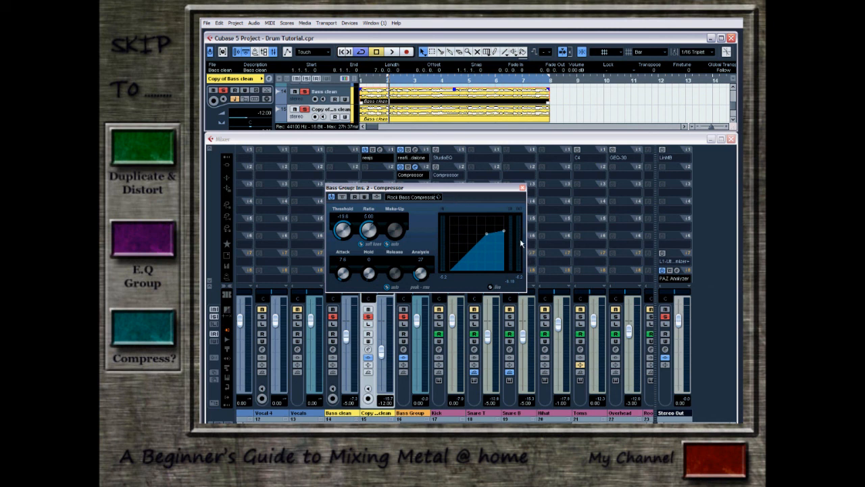
# Close the compressor's editor and deactivate the compressor insert on the Bass Group.
pyautogui.click(522, 187)
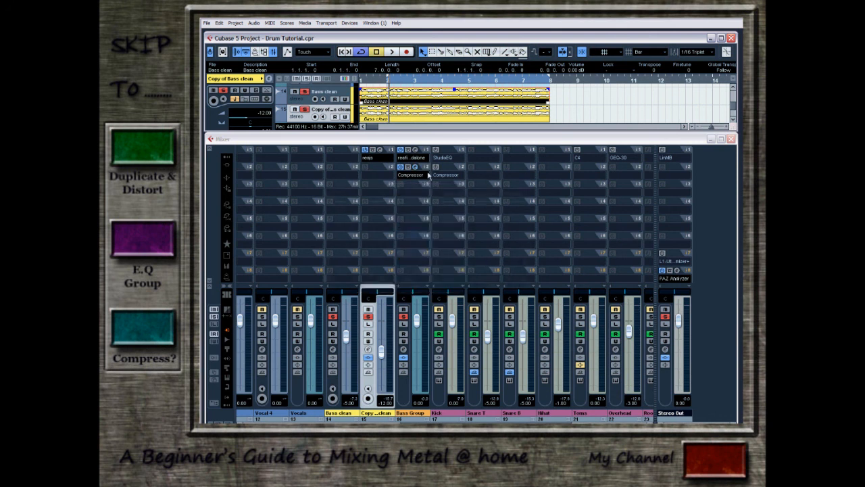
pyautogui.click(400, 168)
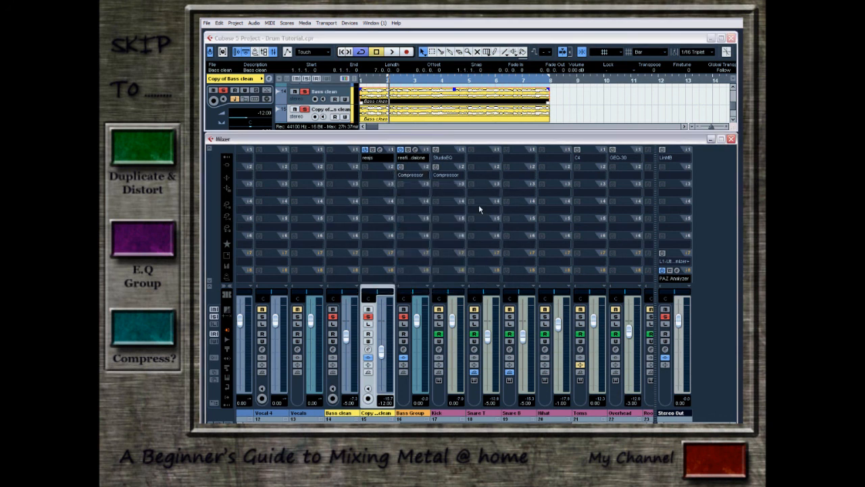